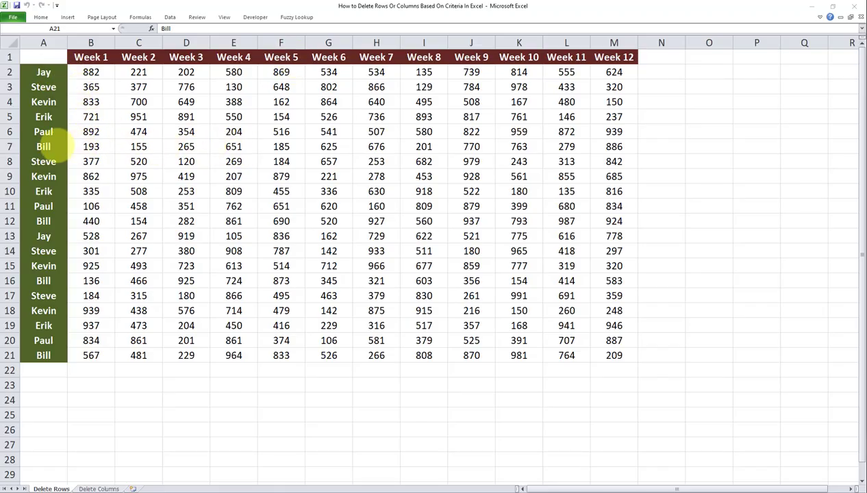
Select the names down column A, rows 1 to 21.
{"action": "left_click", "coordinate": [56, 59]}
{"action": "left_click_drag", "start_coordinate": [56, 59], "coordinate": [43, 356]}
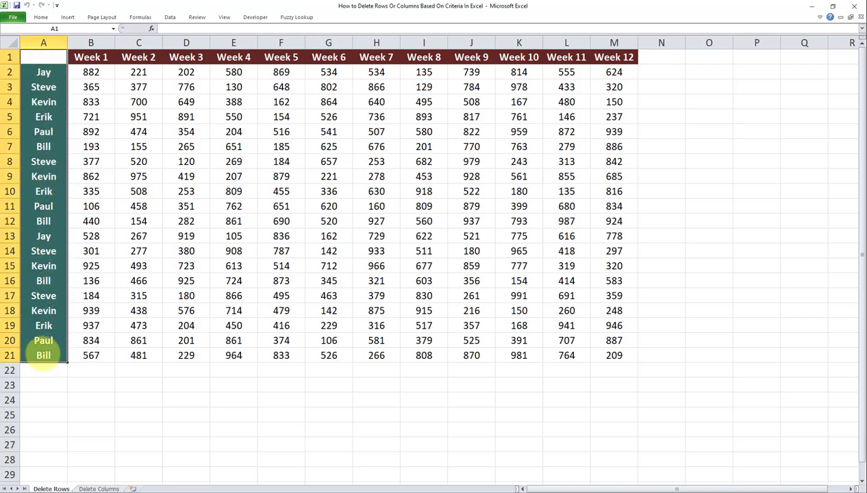
{"action": "left_click", "coordinate": [43, 355]}
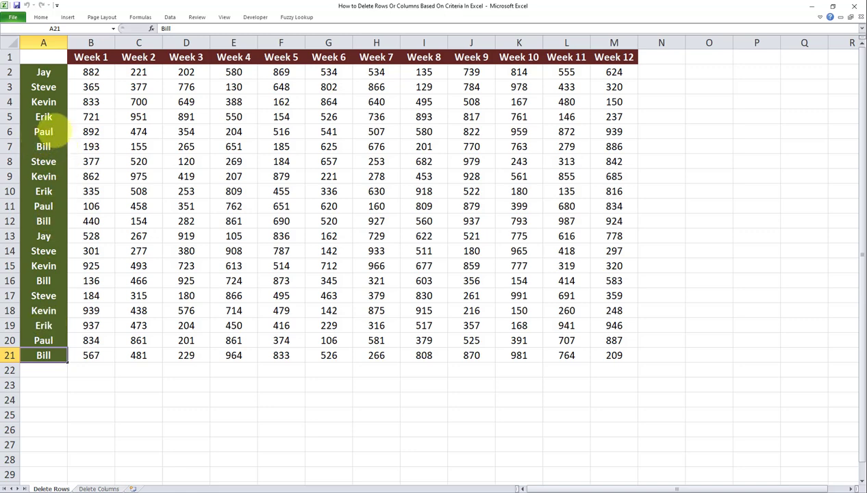
{"action": "left_click", "coordinate": [57, 132]}
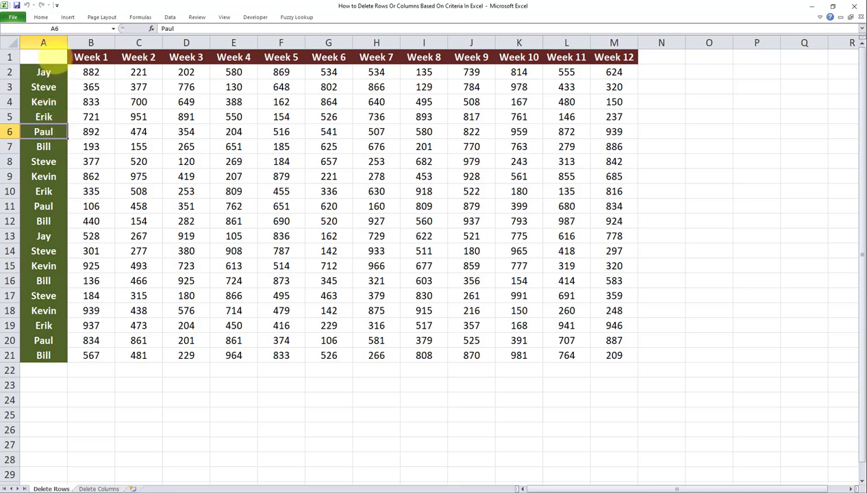
{"action": "left_click_drag", "start_coordinate": [59, 60], "coordinate": [51, 357]}
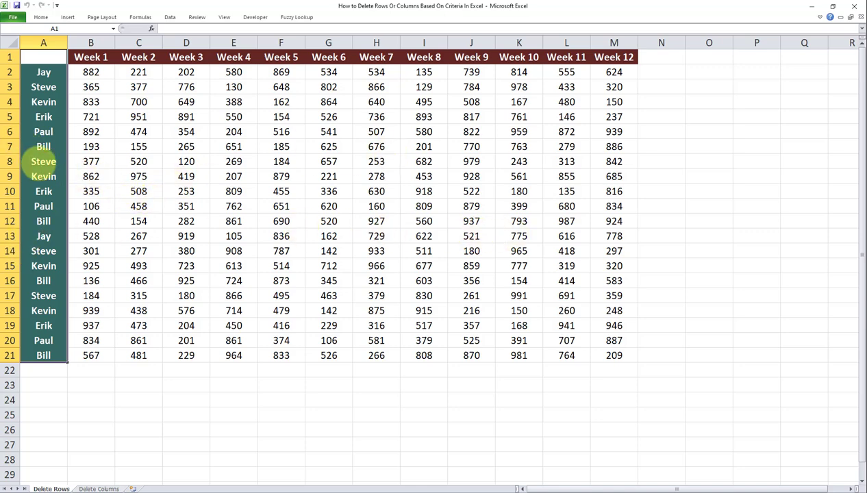
Find all cells containing 'Bill' and enlarge the results list to show every match.
{"action": "key", "text": "ctrl+f"}
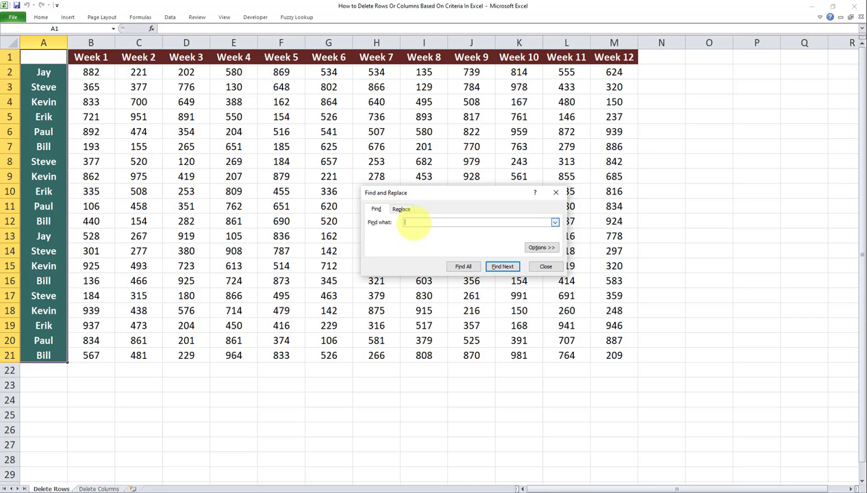
{"action": "type", "text": "Bill"}
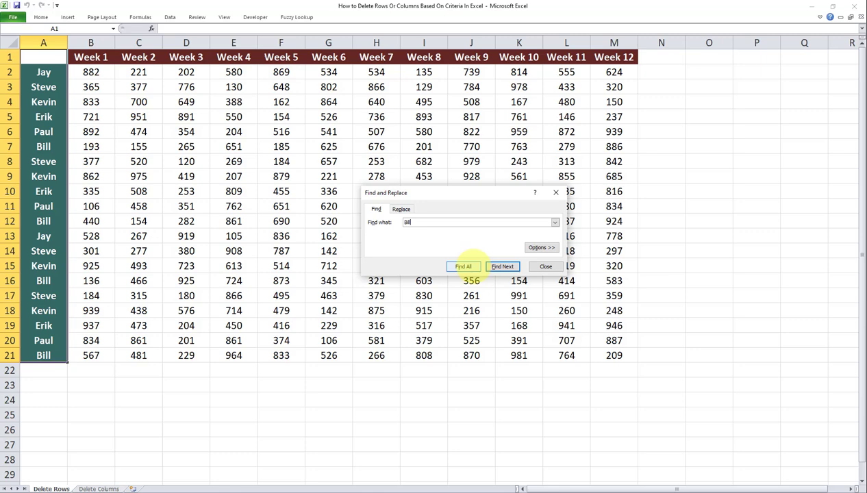
{"action": "left_click", "coordinate": [463, 266]}
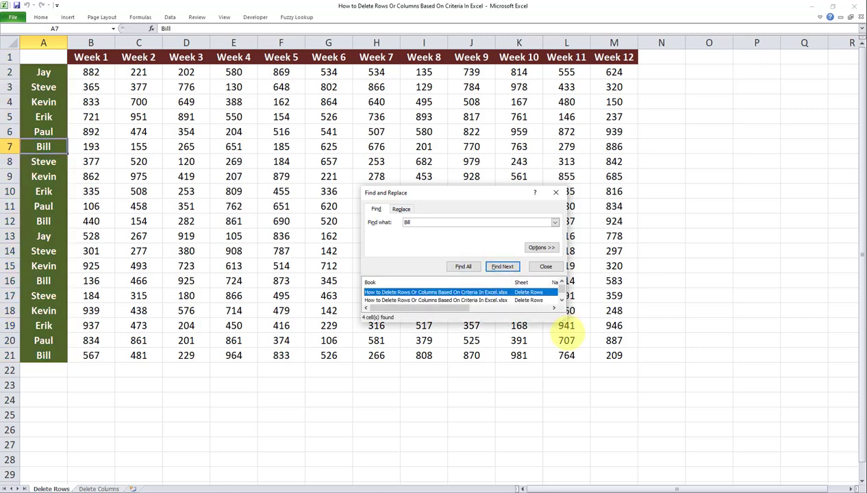
{"action": "left_click_drag", "start_coordinate": [566, 333], "coordinate": [597, 391]}
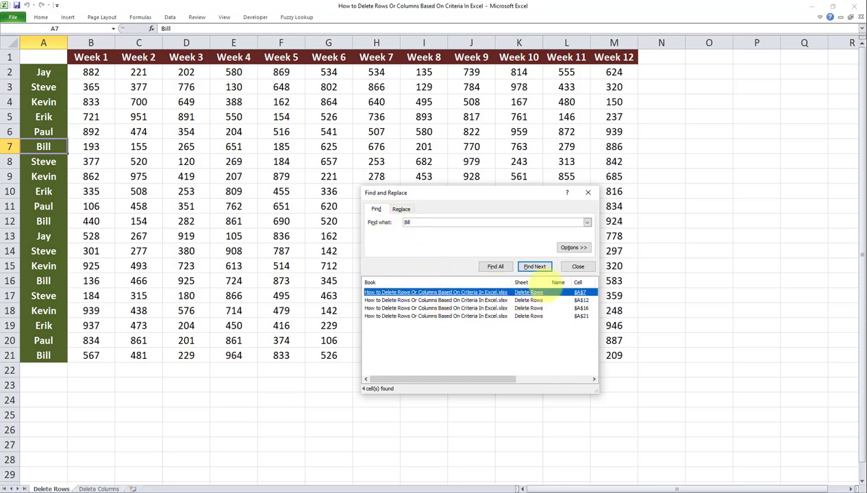
Step through the Bill matches at A7, A12, A16 and A21 with Find Next.
{"action": "left_click", "coordinate": [534, 267]}
{"action": "left_click", "coordinate": [535, 266]}
{"action": "left_click", "coordinate": [535, 266]}
{"action": "left_click", "coordinate": [535, 266]}
{"action": "left_click", "coordinate": [535, 267]}
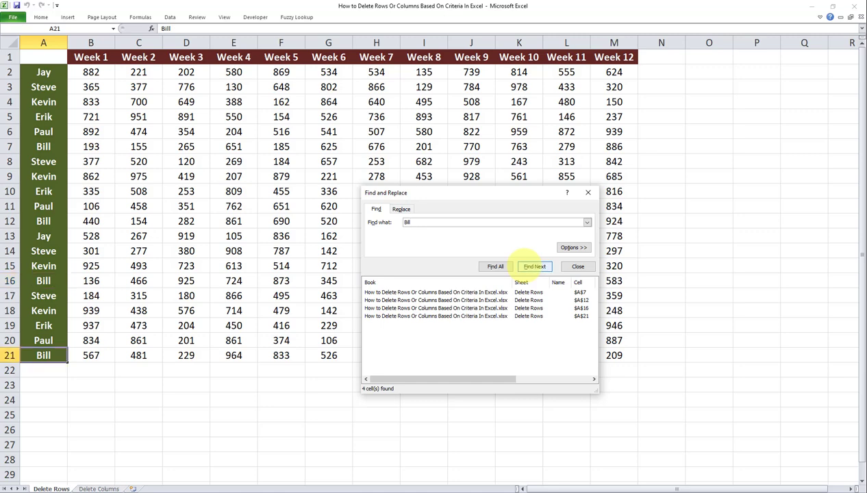
{"action": "left_click", "coordinate": [535, 266]}
{"action": "left_click", "coordinate": [534, 267]}
{"action": "left_click", "coordinate": [535, 267]}
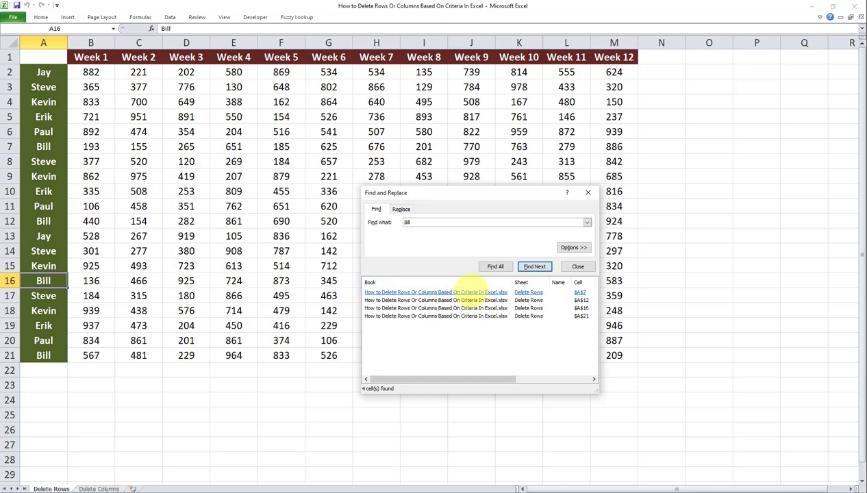
Select the Bill results A7 through A21 in the results list and close Find and Replace.
{"action": "left_click", "coordinate": [463, 293]}
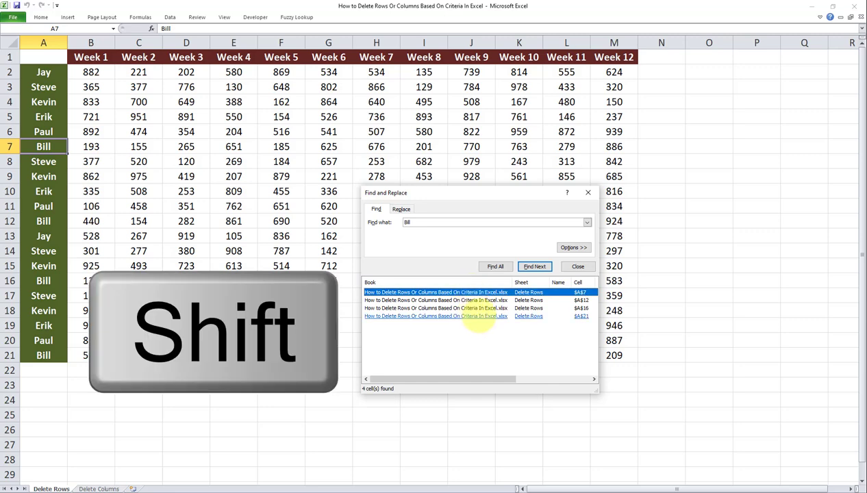
{"action": "left_click", "coordinate": [477, 316], "text": "shift"}
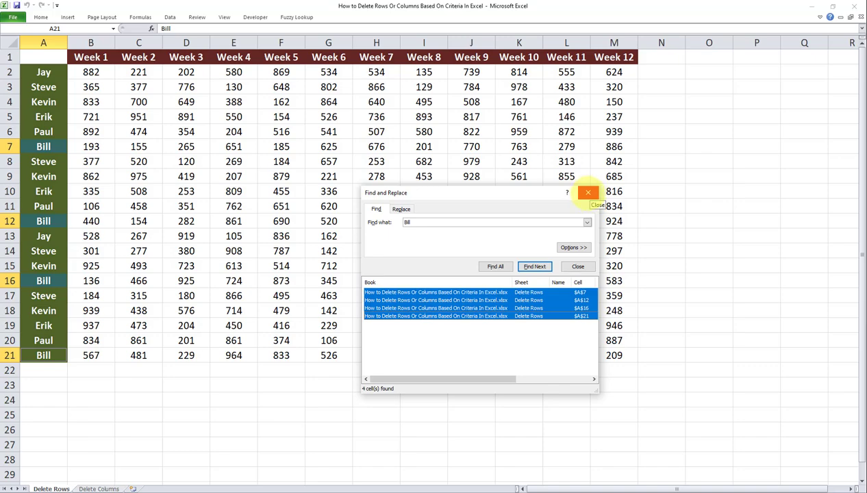
{"action": "left_click", "coordinate": [588, 193]}
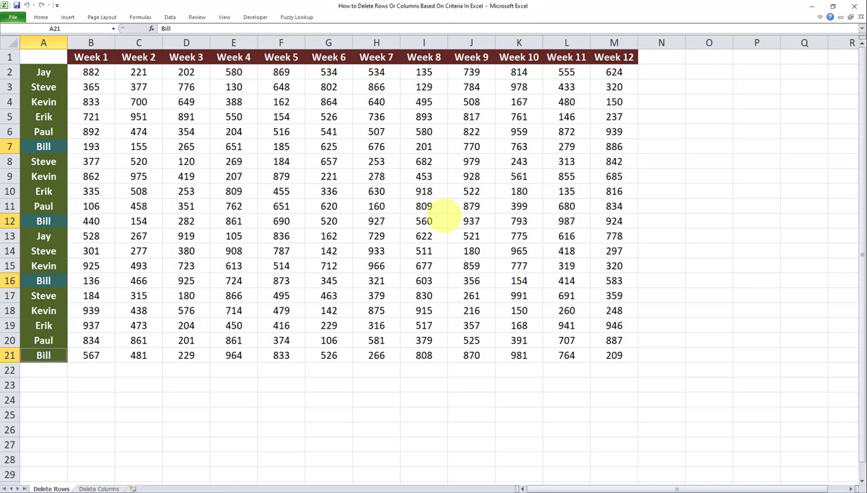
Delete the entire rows of the selected Bill cells, then select the remaining names A1:A17.
{"action": "key", "text": "ctrl+minus"}
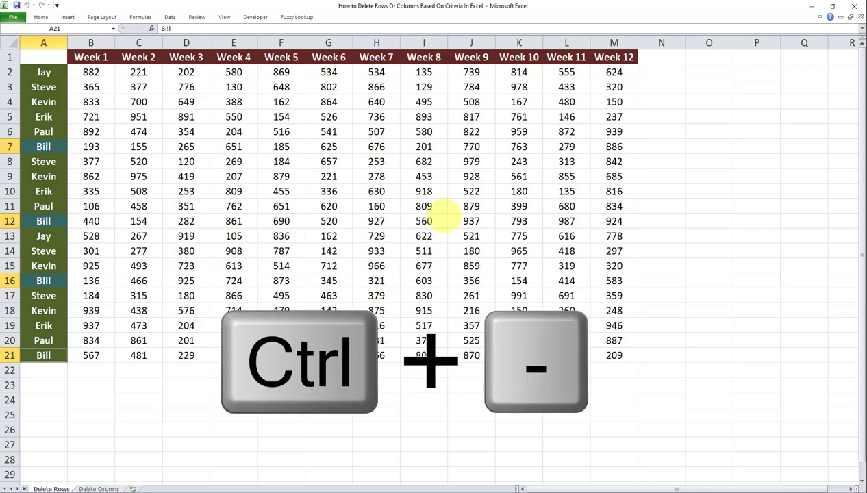
{"action": "key", "text": "ctrl+minus"}
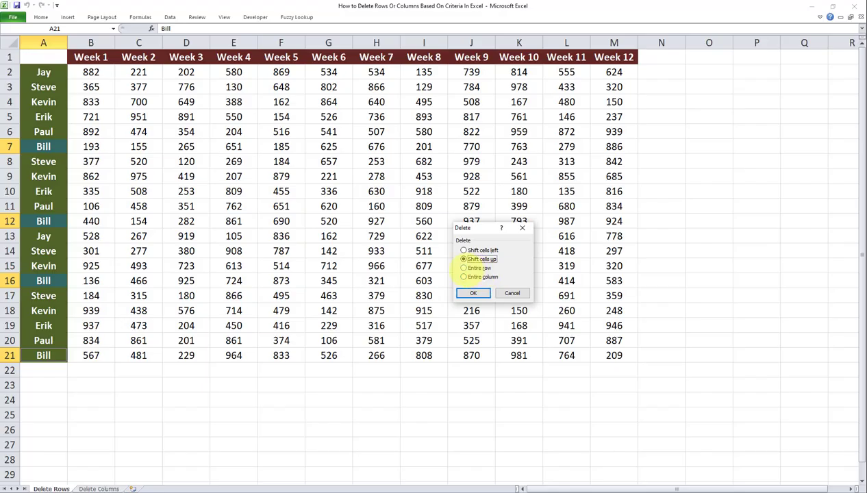
{"action": "left_click", "coordinate": [463, 268]}
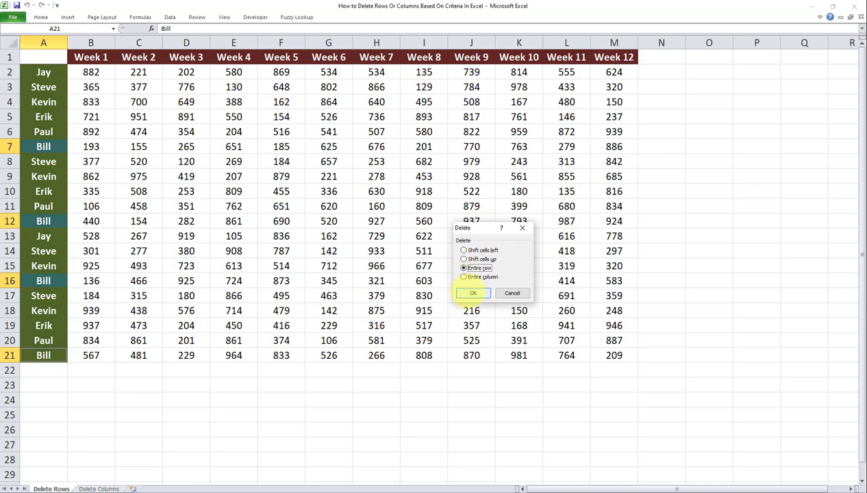
{"action": "left_click", "coordinate": [472, 293]}
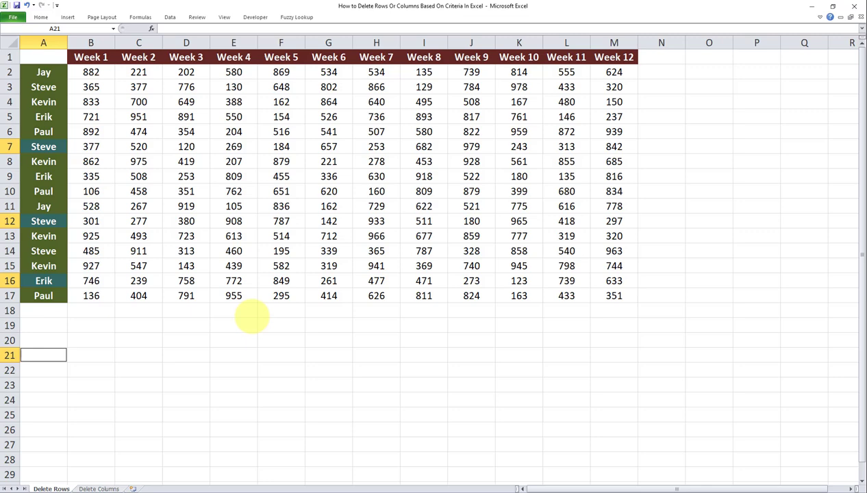
{"action": "left_click", "coordinate": [58, 58]}
{"action": "left_click_drag", "start_coordinate": [57, 59], "coordinate": [49, 300]}
Go to the Delete Columns sheet and select the name headers A1:U1.
{"action": "left_click", "coordinate": [233, 325]}
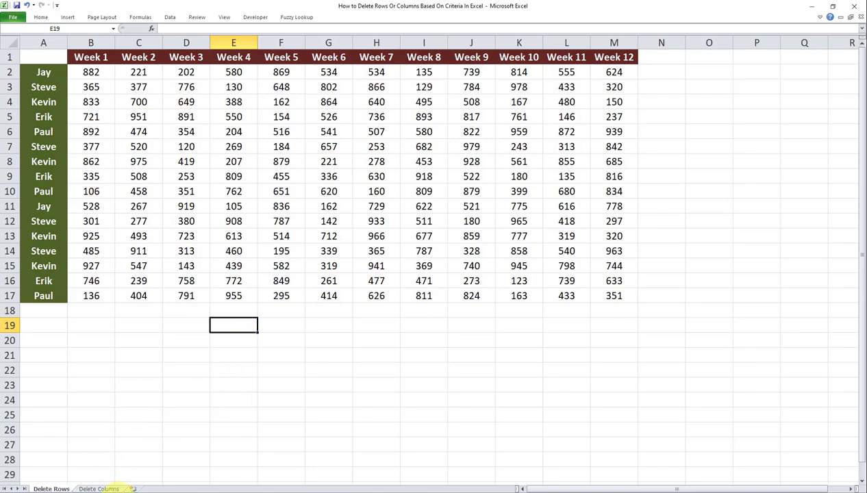
{"action": "left_click", "coordinate": [102, 487]}
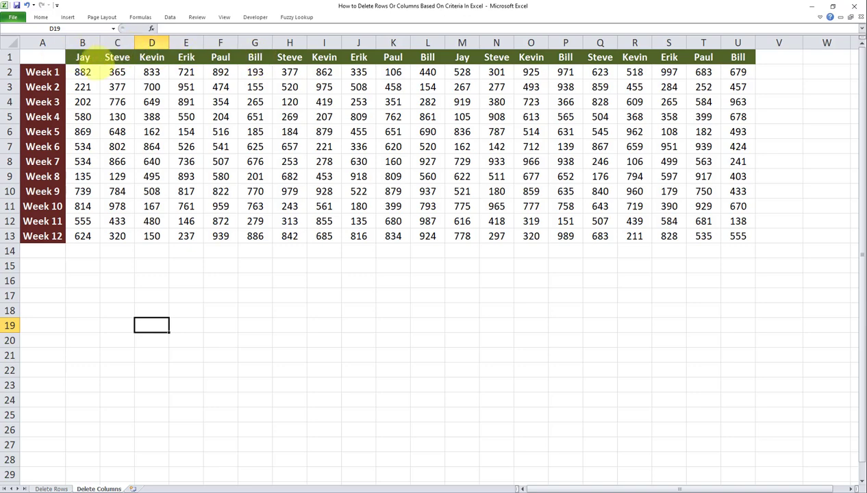
{"action": "left_click_drag", "start_coordinate": [34, 61], "coordinate": [754, 60]}
Find all 'Bill' headers, select G1, L1, P1 and U1 together, and close the search.
{"action": "key", "text": "ctrl+f"}
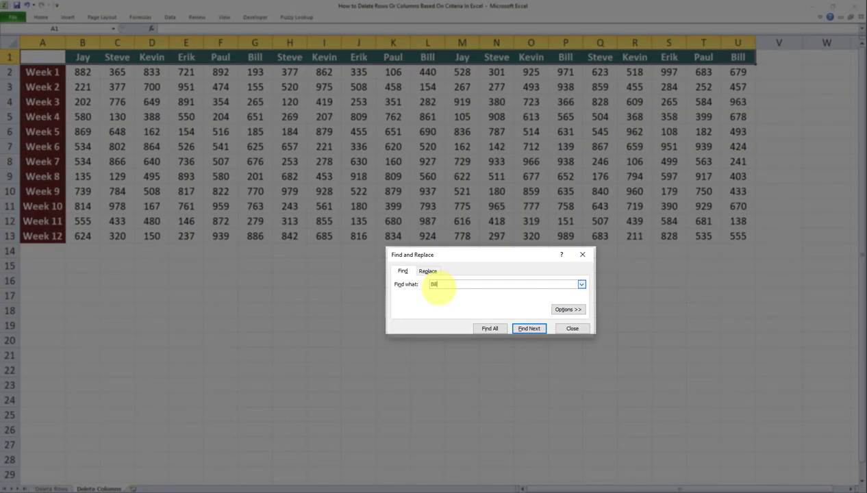
{"action": "left_click", "coordinate": [438, 284]}
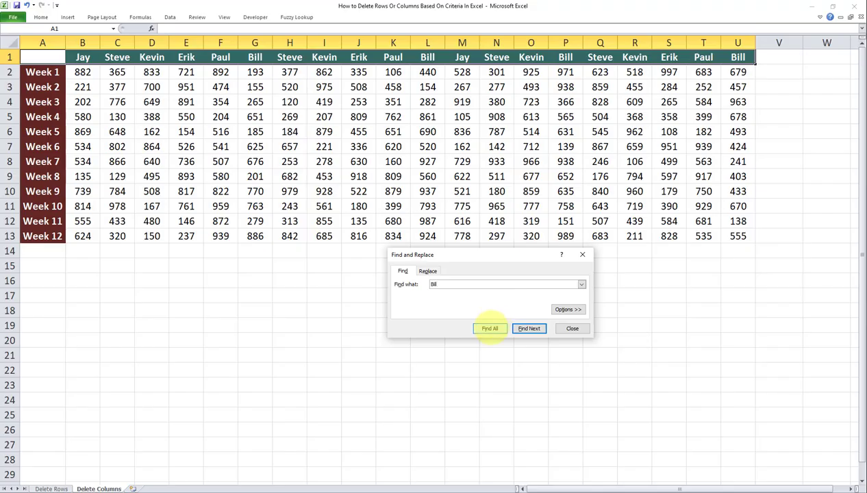
{"action": "left_click", "coordinate": [489, 329]}
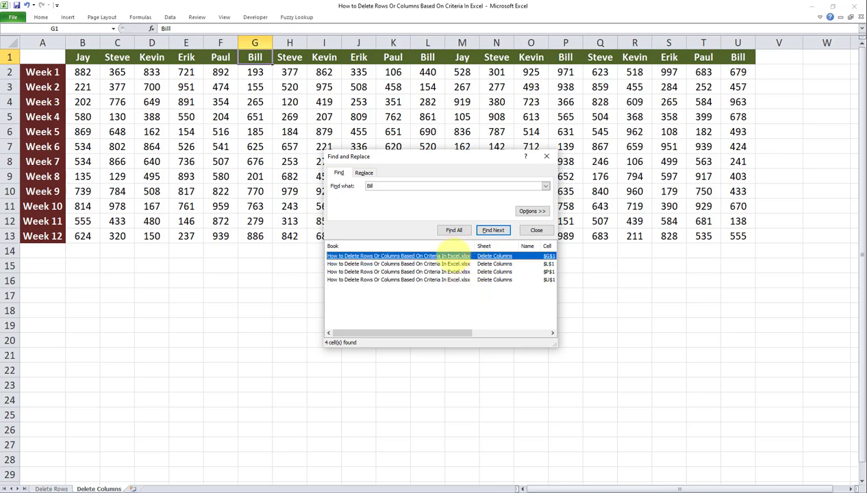
{"action": "key", "text": "shift"}
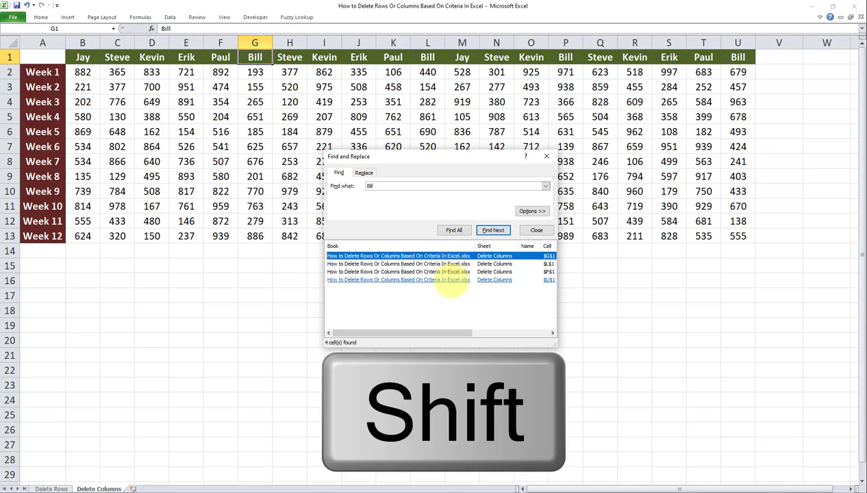
{"action": "left_click", "coordinate": [449, 279], "text": "shift"}
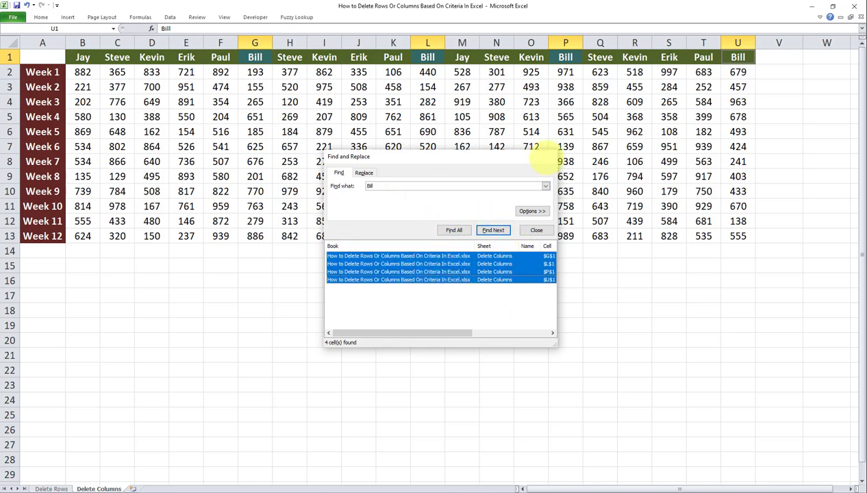
{"action": "left_click", "coordinate": [547, 156]}
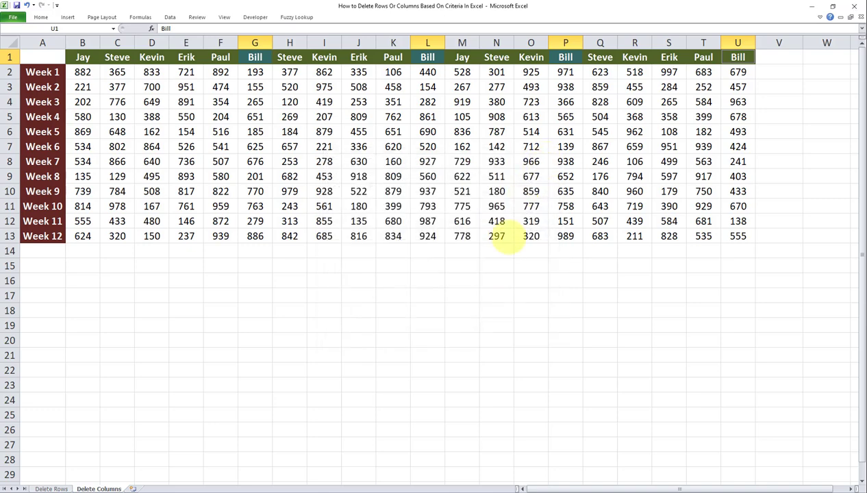
Delete the entire columns under the four selected Bill headers.
{"action": "key", "text": "ctrl+minus"}
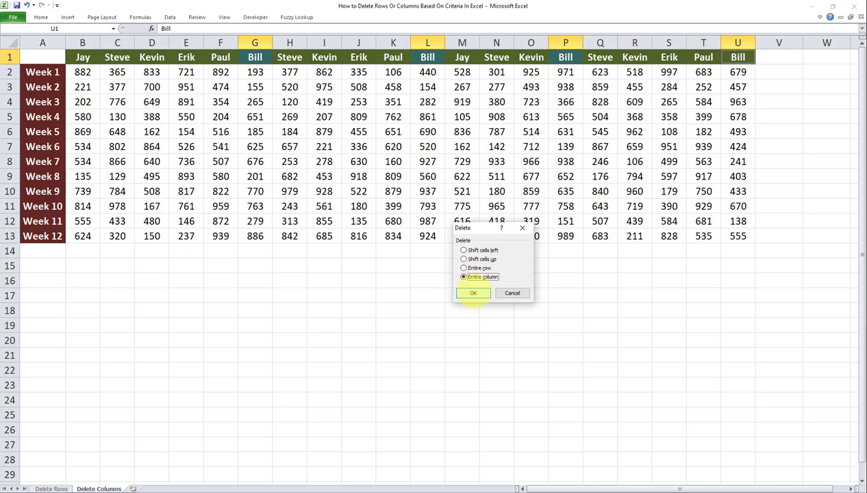
{"action": "left_click", "coordinate": [473, 293]}
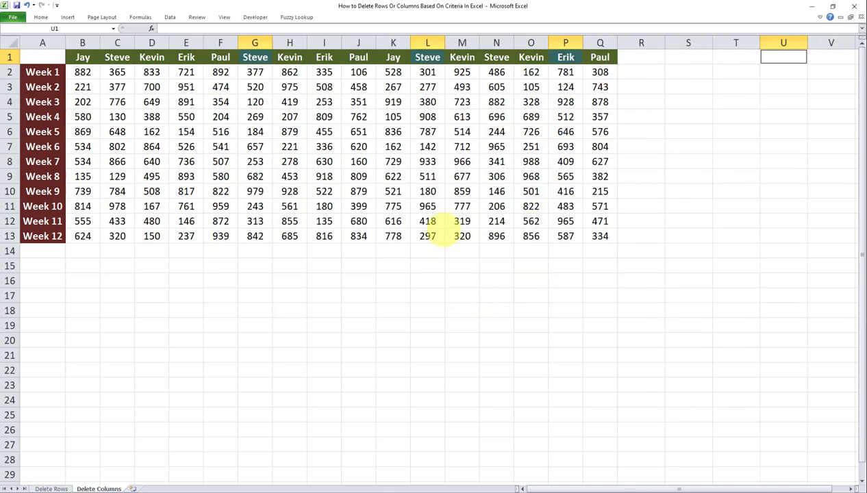